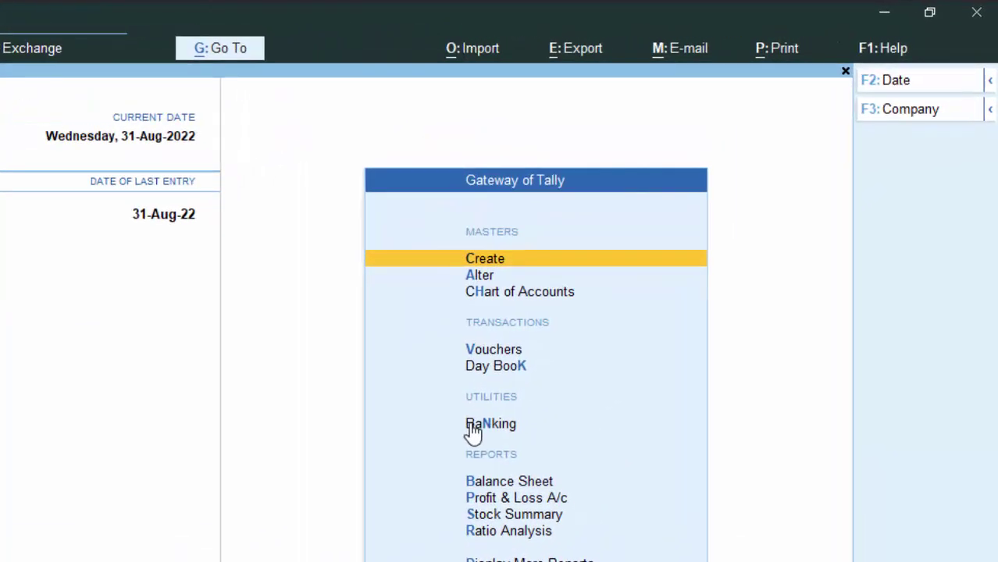
- Check the closing quantities, rates and values of the stock items in the Stock Summary report
{"action": "left_click", "coordinate": [505, 518]}
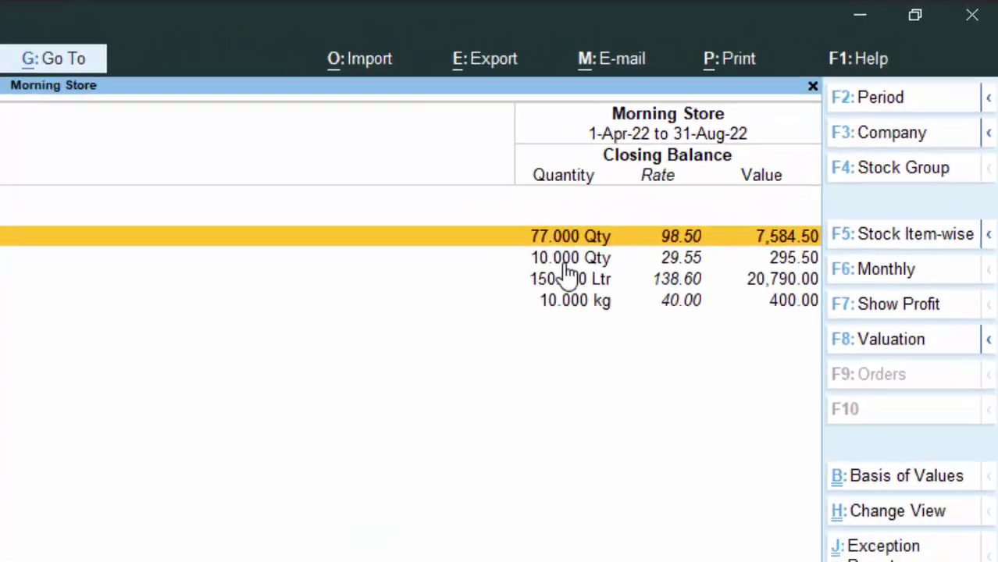
{"action": "key", "text": "Escape"}
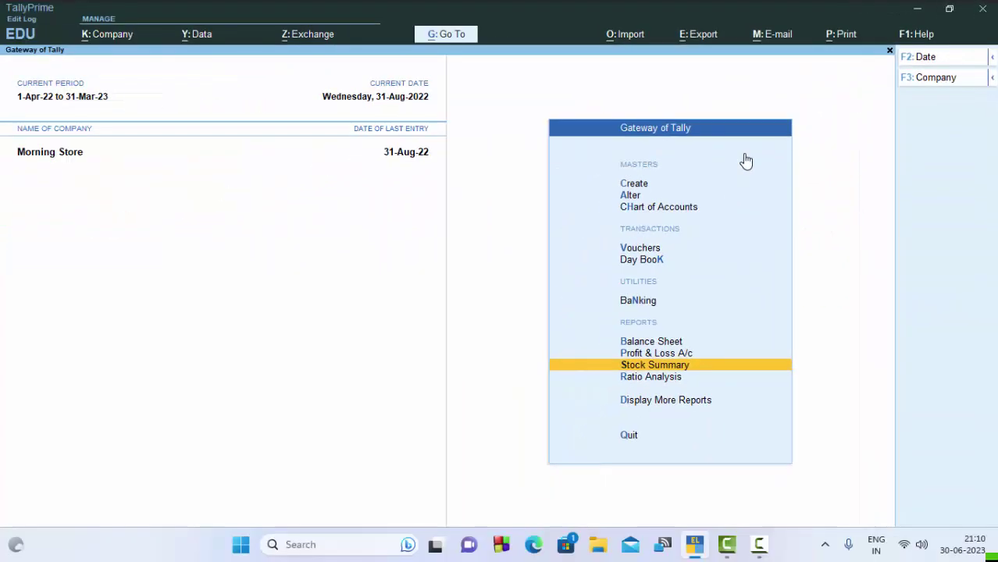
- Start a sales voucher with number 4, reference number 7668 and date 31-Aug-22
{"action": "key", "text": "v"}
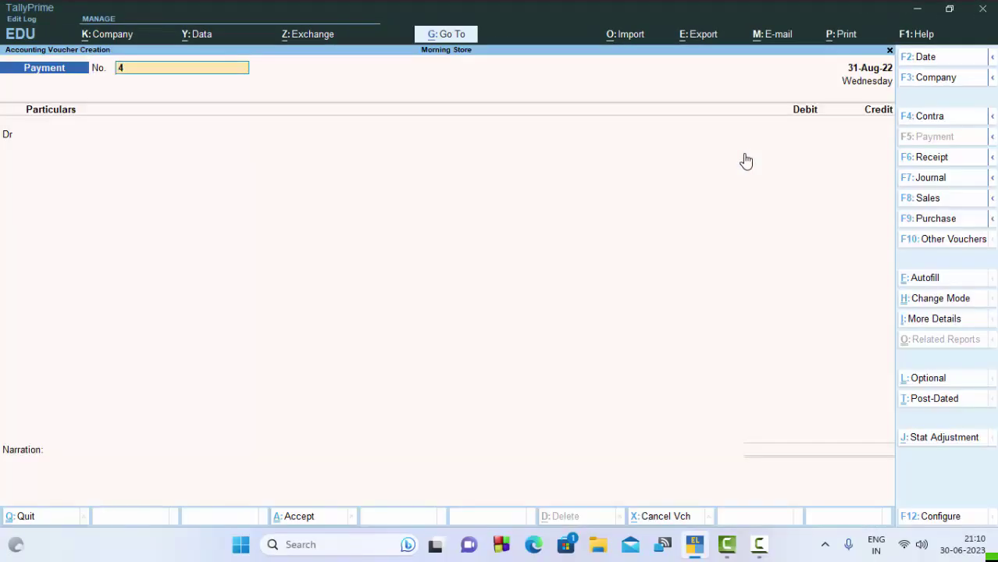
{"action": "key", "text": "F8"}
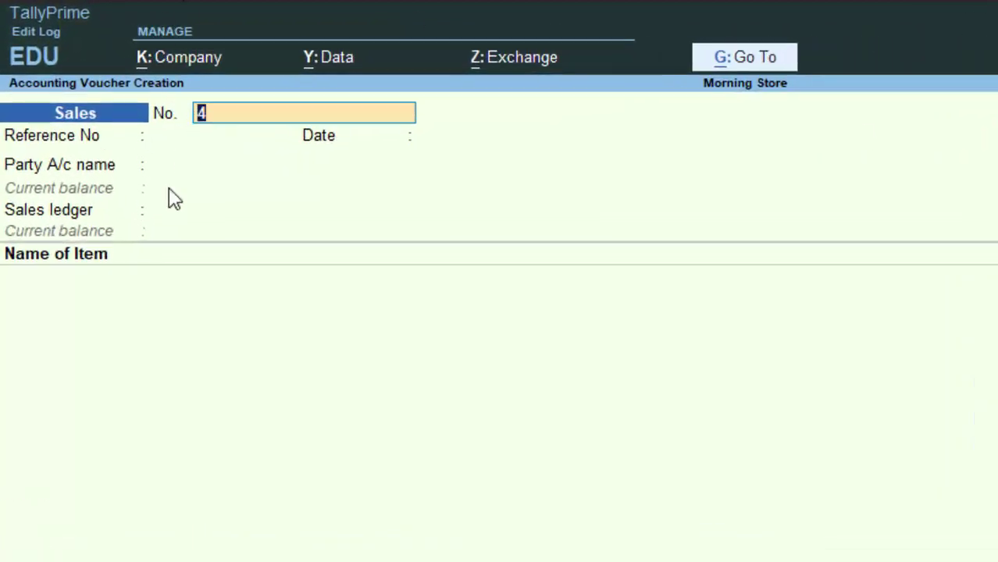
{"action": "key", "text": "Return"}
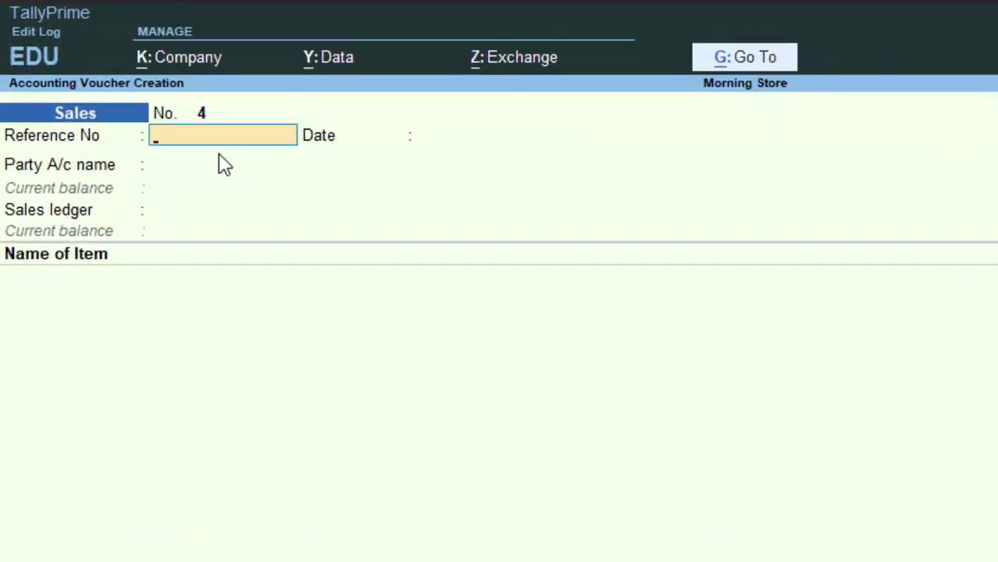
{"action": "type", "text": "7668"}
{"action": "key", "text": "Return"}
{"action": "key", "text": "Return"}
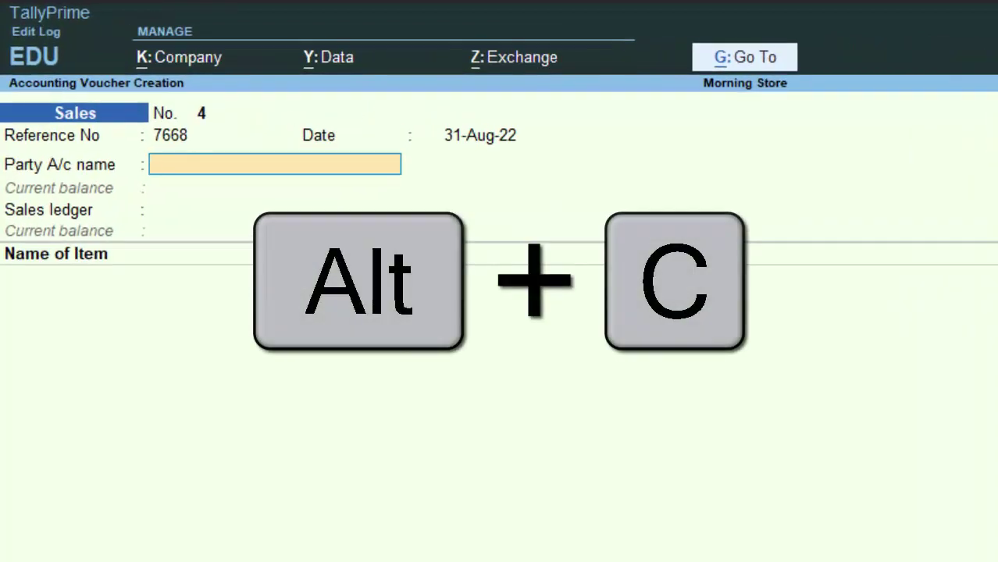
- Begin a new party ledger with the customer's name, no alias, and group it under Sundry Debtors
{"action": "key", "text": "alt+c"}
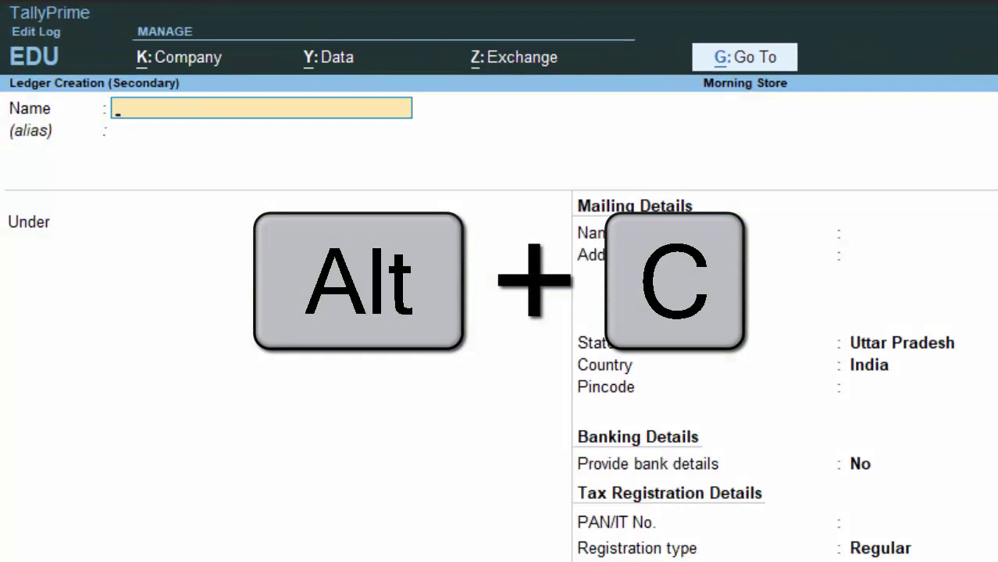
{"action": "type", "text": "Mukesh D"}
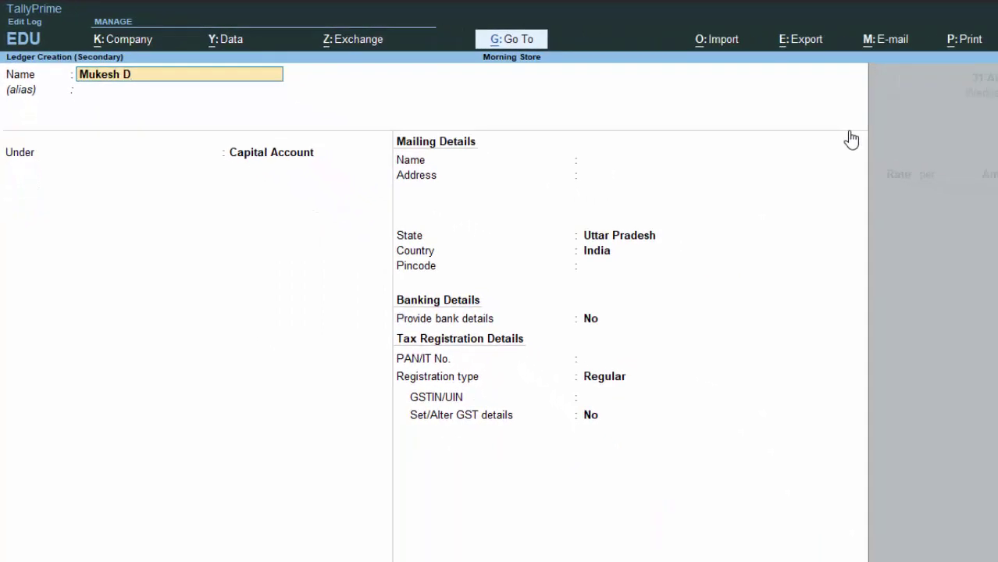
{"action": "key", "text": "Return"}
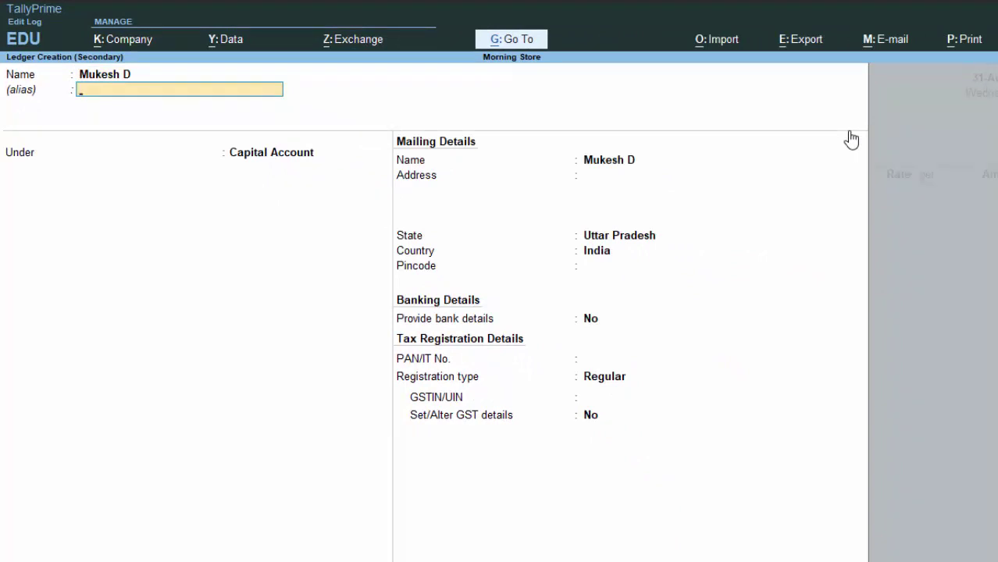
{"action": "key", "text": "Return"}
{"action": "type", "text": "S"}
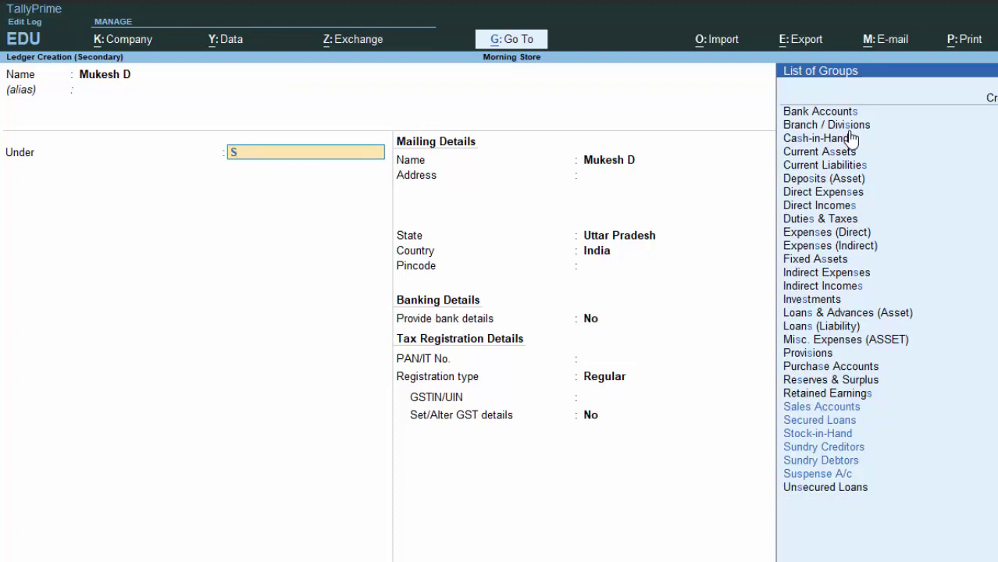
{"action": "key", "text": "Down"}
{"action": "key", "text": "Down"}
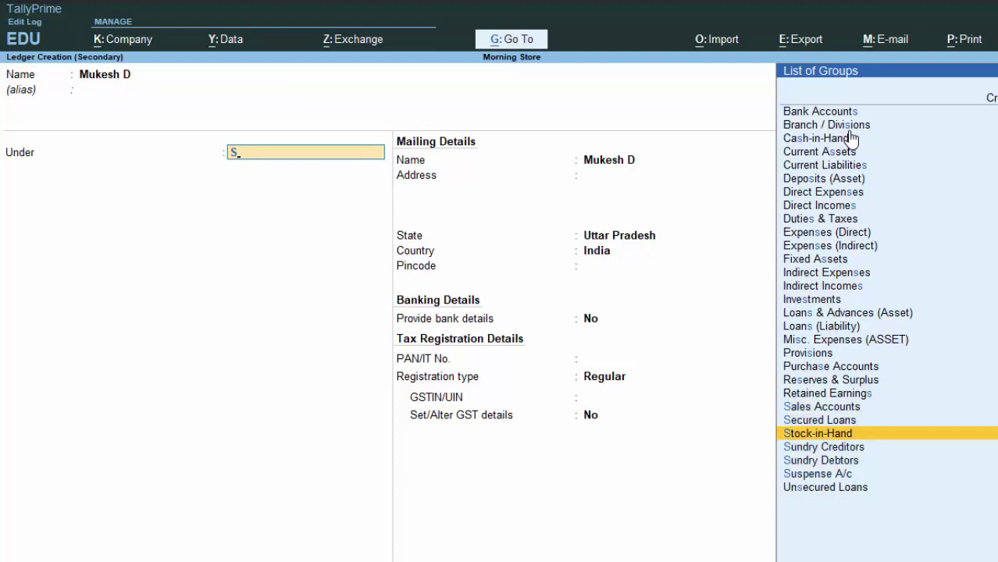
{"action": "key", "text": "Down"}
{"action": "key", "text": "Down"}
{"action": "key", "text": "Return"}
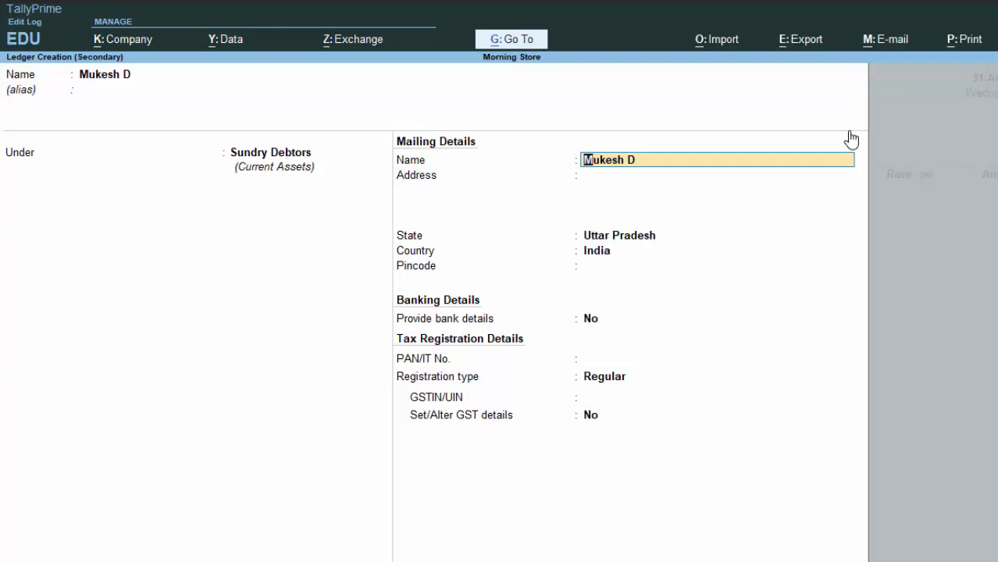
- Enable bill-wise entry in the company features and save the change
{"action": "key", "text": "F11"}
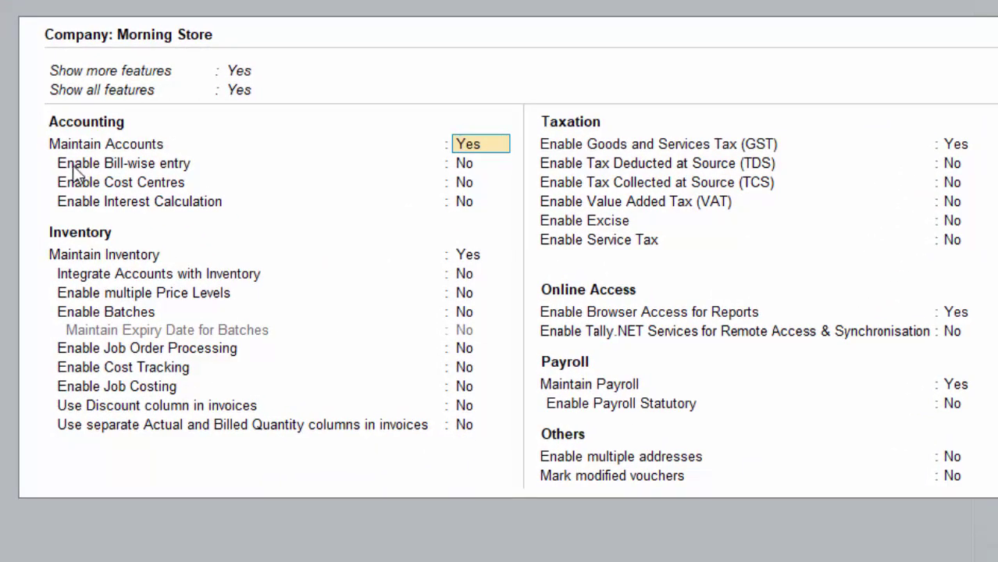
{"action": "left_click", "coordinate": [466, 166]}
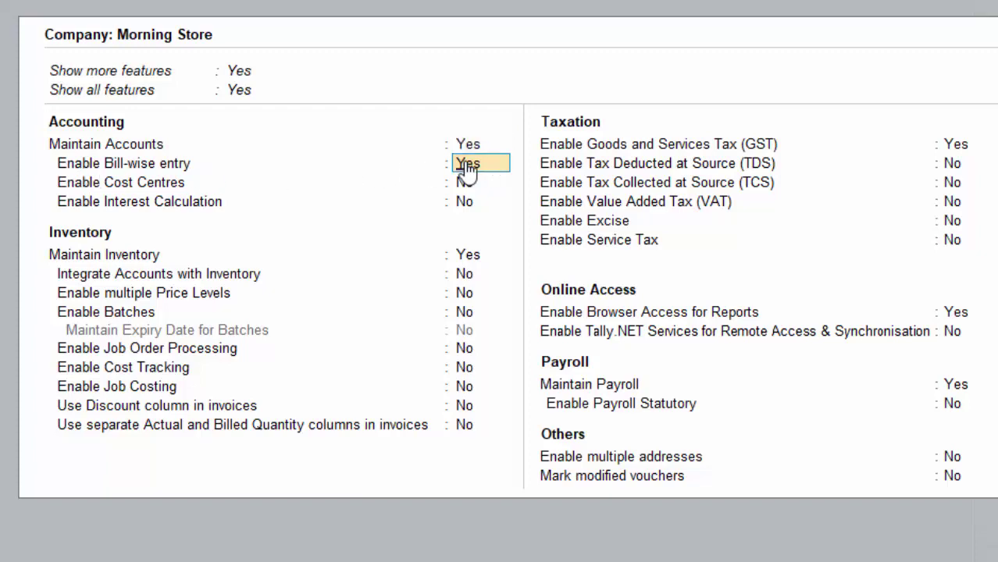
{"action": "key", "text": "ctrl+a"}
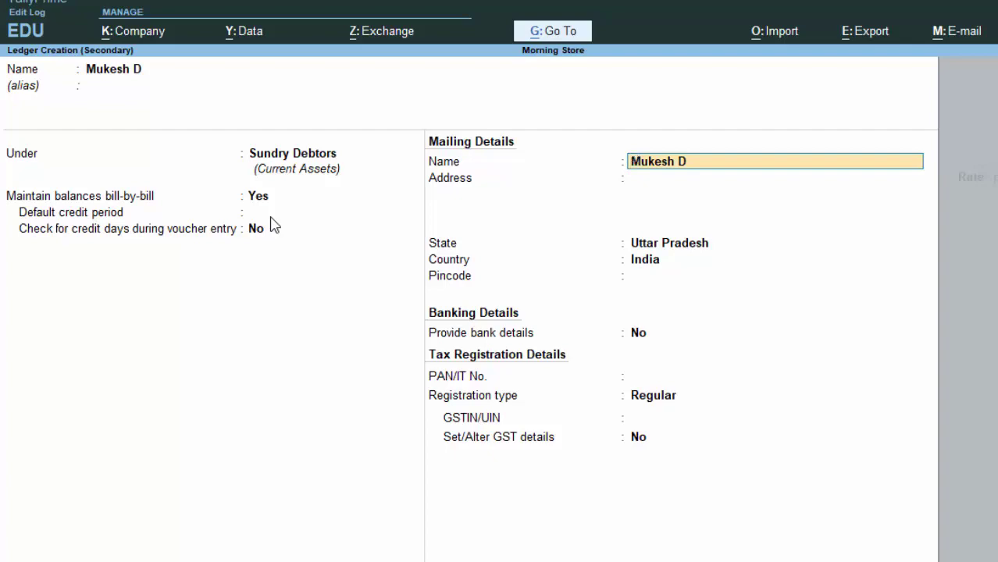
- Save the customer's ledger with the default state, country, banking and tax registration details, leaving address and pincode blank
{"action": "key", "text": "Return"}
{"action": "key", "text": "Return"}
{"action": "key", "text": "Return"}
{"action": "key", "text": "Return"}
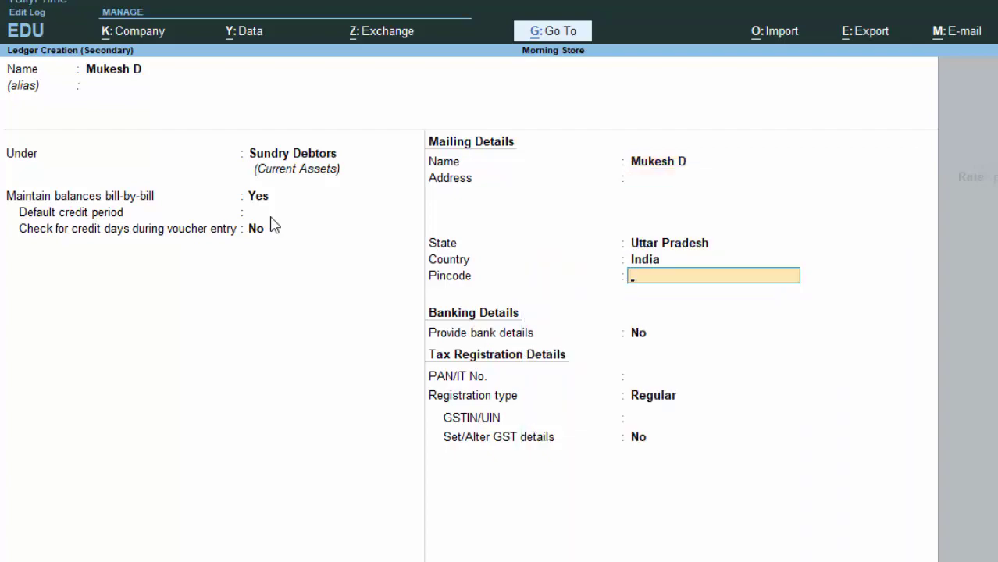
{"action": "key", "text": "Return"}
{"action": "key", "text": "Return"}
{"action": "key", "text": "Return"}
{"action": "key", "text": "Return"}
{"action": "key", "text": "Return"}
{"action": "key", "text": "Return"}
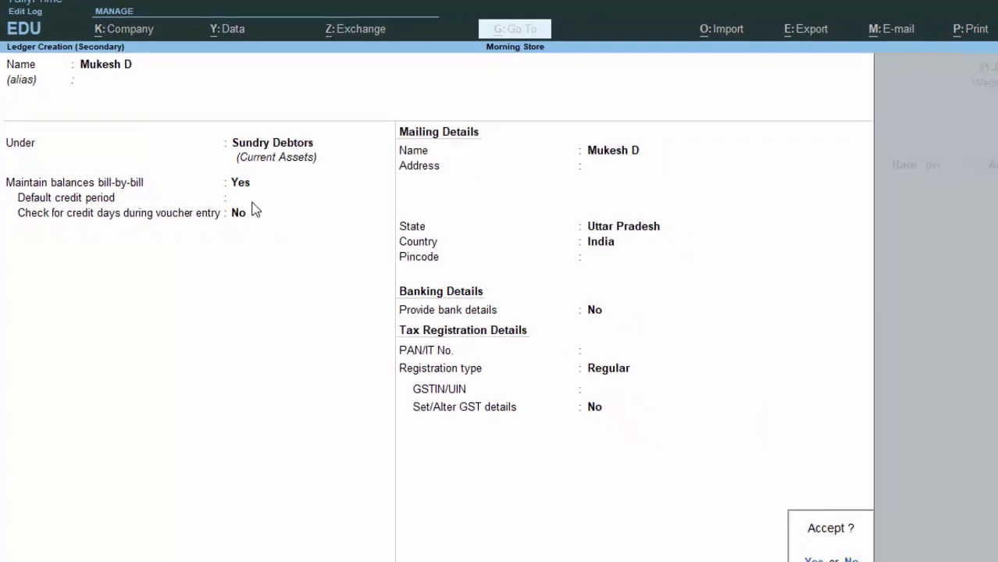
{"action": "key", "text": "Return"}
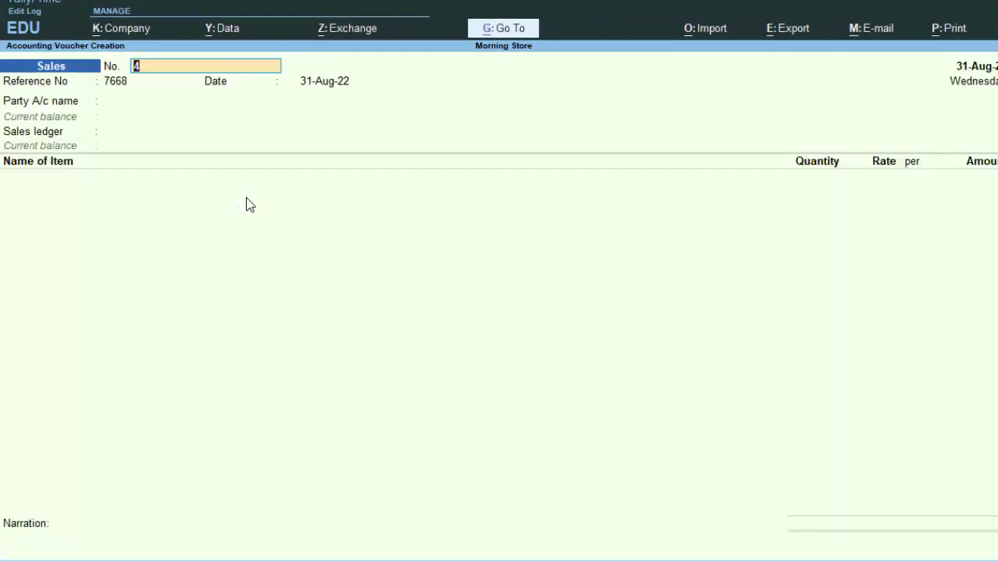
- Keep the sales voucher's number, reference and date, and choose the new customer ledger as the party account
{"action": "key", "text": "Return"}
{"action": "key", "text": "Return"}
{"action": "key", "text": "Return"}
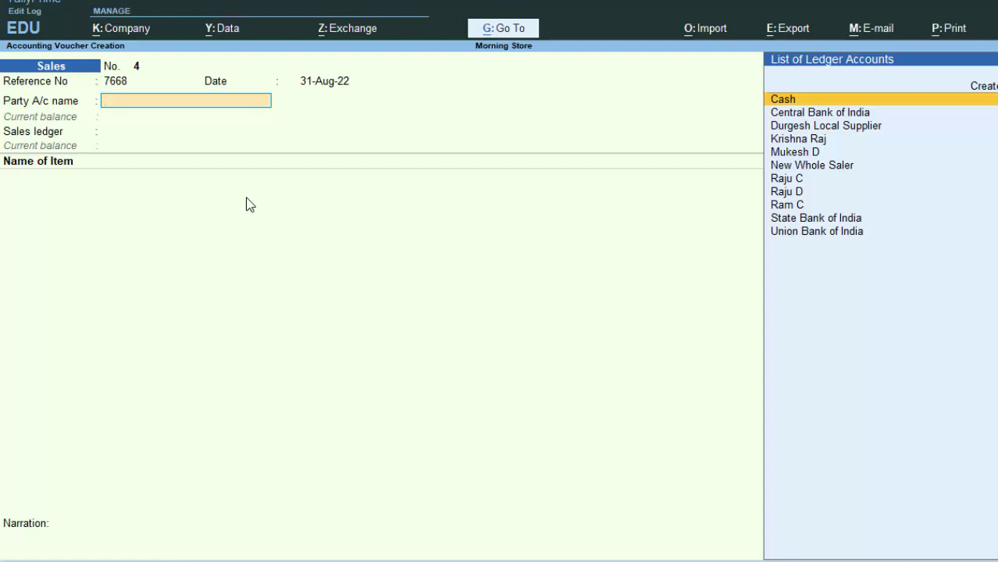
{"action": "key", "text": "Down"}
{"action": "key", "text": "Down"}
{"action": "key", "text": "Down"}
{"action": "key", "text": "Down"}
{"action": "key", "text": "Return"}
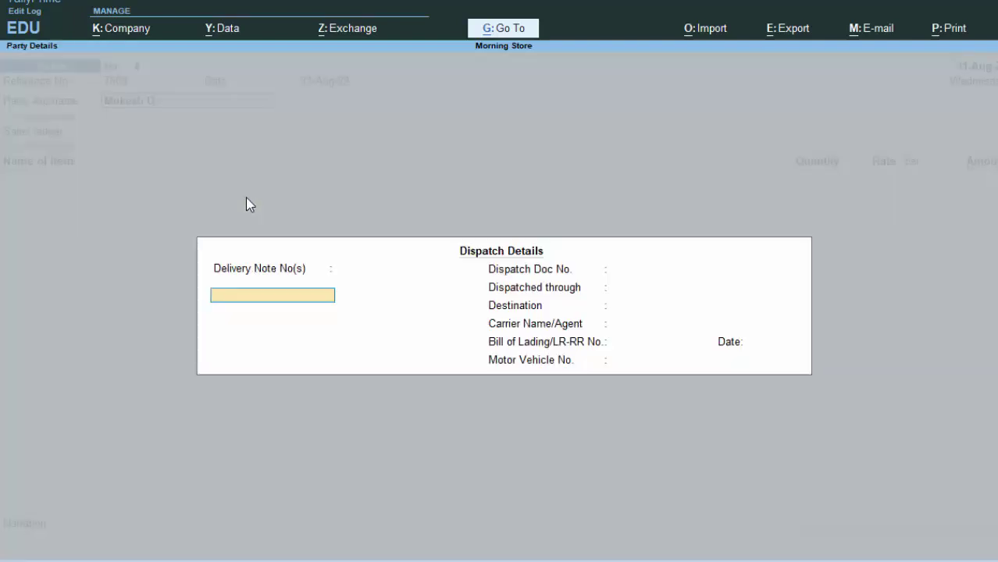
- Leave the dispatch details blank and accept the buyer's party details with Uttar Pradesh as the place of supply
{"action": "key", "text": "Return"}
{"action": "key", "text": "Return"}
{"action": "key", "text": "Return"}
{"action": "key", "text": "Return"}
{"action": "key", "text": "Return"}
{"action": "key", "text": "Return"}
{"action": "key", "text": "Return"}
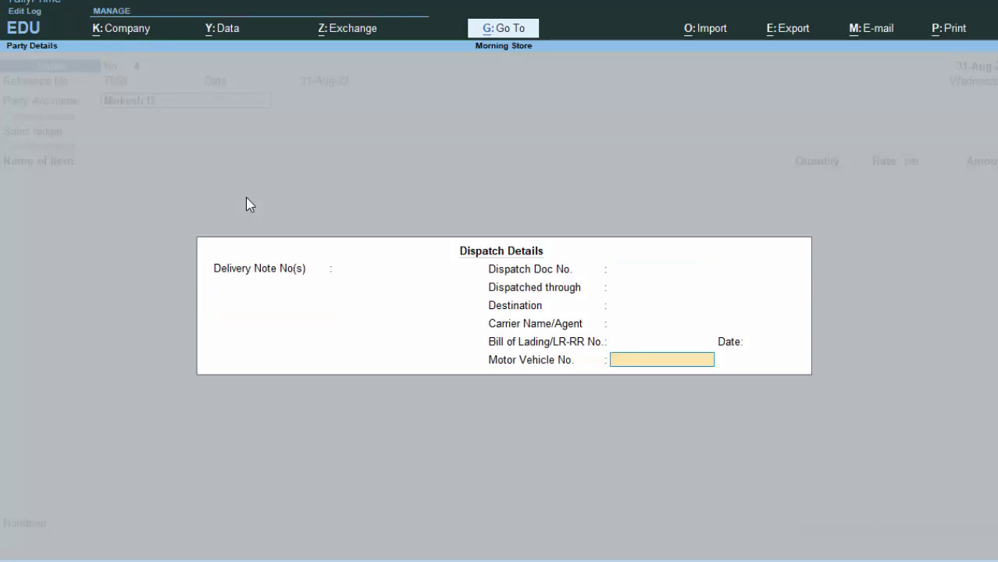
{"action": "key", "text": "Return"}
{"action": "key", "text": "Return"}
{"action": "key", "text": "Return"}
{"action": "key", "text": "Return"}
{"action": "key", "text": "Return"}
{"action": "key", "text": "Return"}
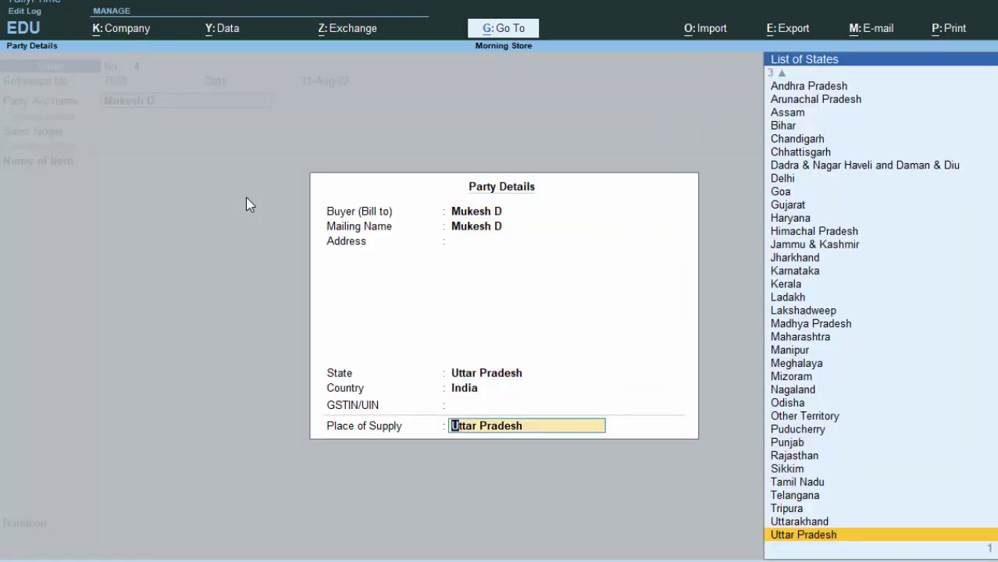
{"action": "key", "text": "Return"}
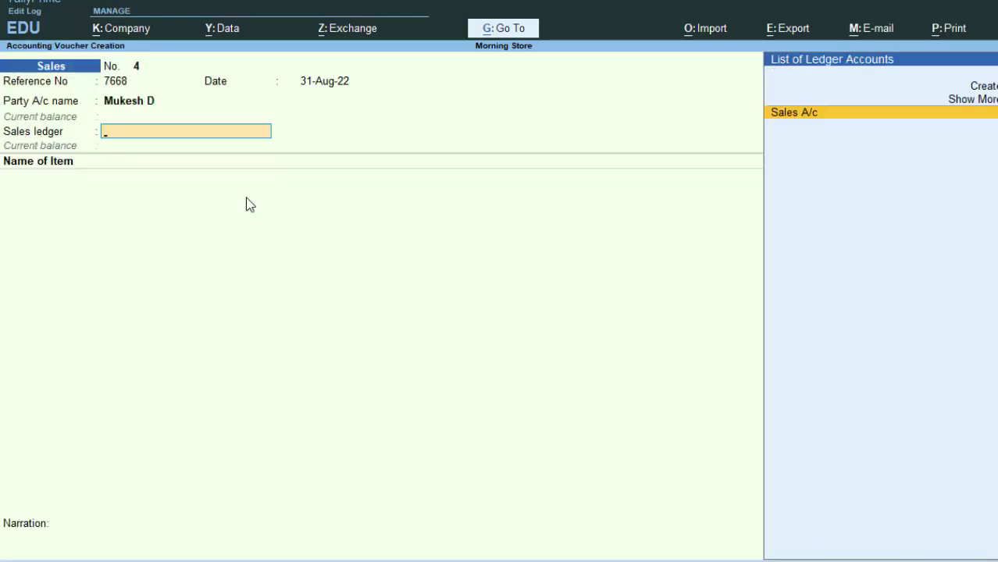
- Choose Sales A/c as the sales ledger and add the Sugar item from the New Colony godown
{"action": "key", "text": "Return"}
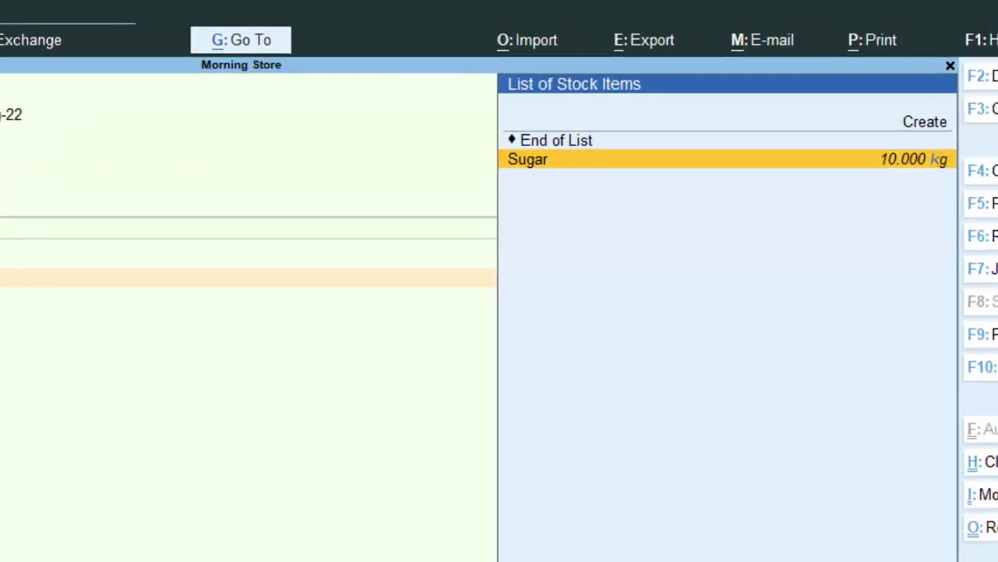
{"action": "key", "text": "Return"}
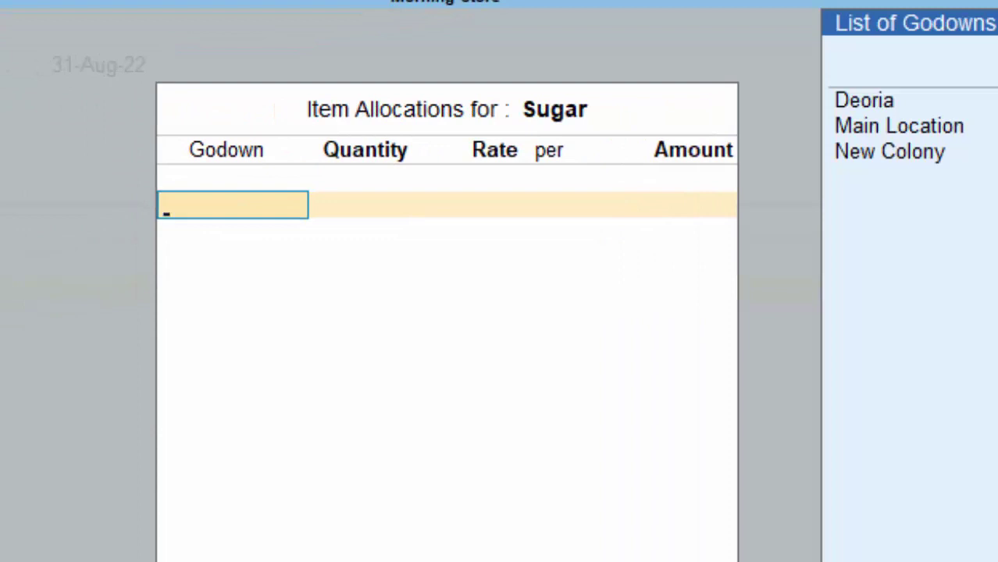
{"action": "key", "text": "Down"}
{"action": "key", "text": "Down"}
{"action": "key", "text": "Down"}
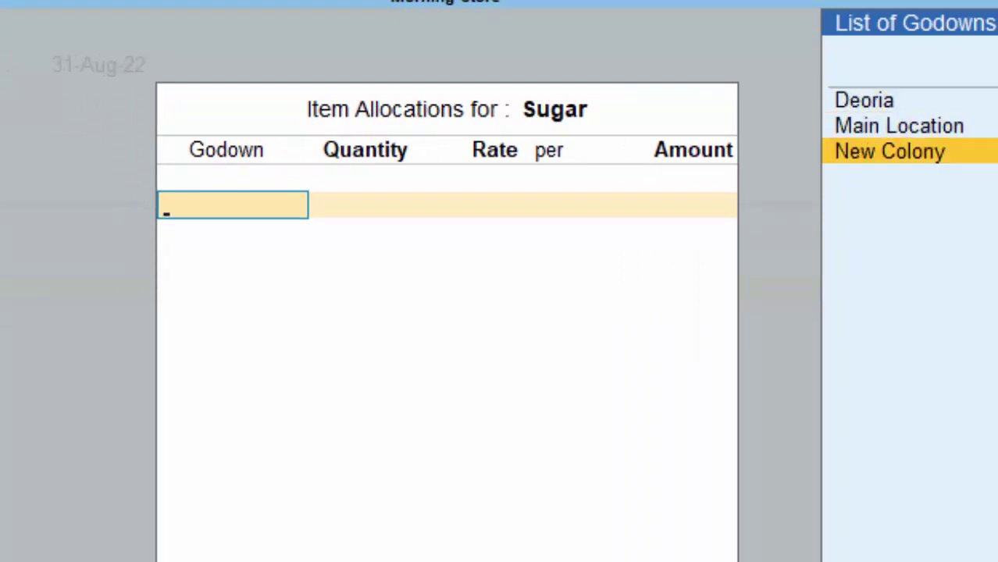
{"action": "key", "text": "Return"}
- Set the Sugar quantity to 5 kg, accept the rate of 48.00 per kg and complete the item allocation
{"action": "type", "text": "5"}
{"action": "key", "text": "Return"}
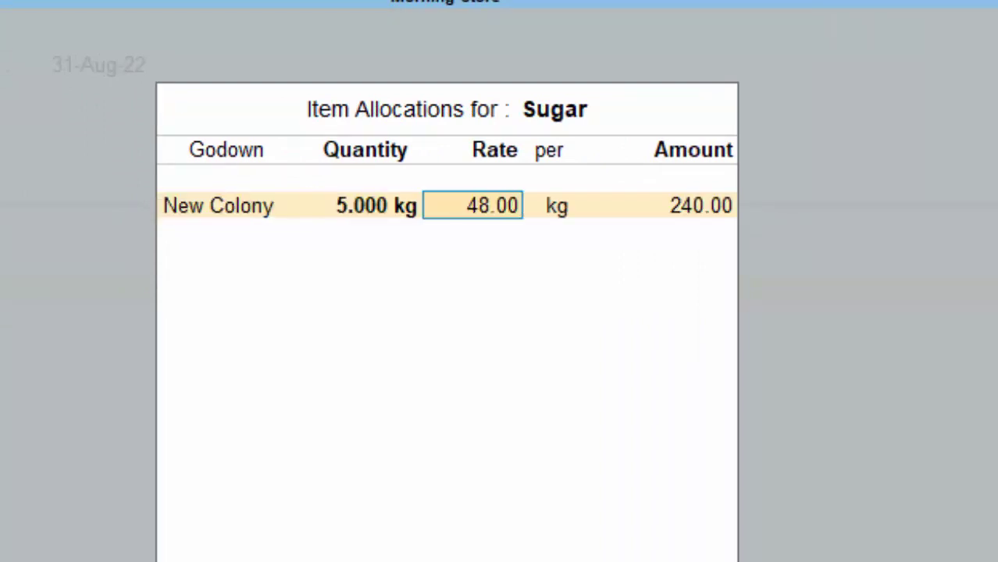
{"action": "key", "text": "Return"}
{"action": "key", "text": "Return"}
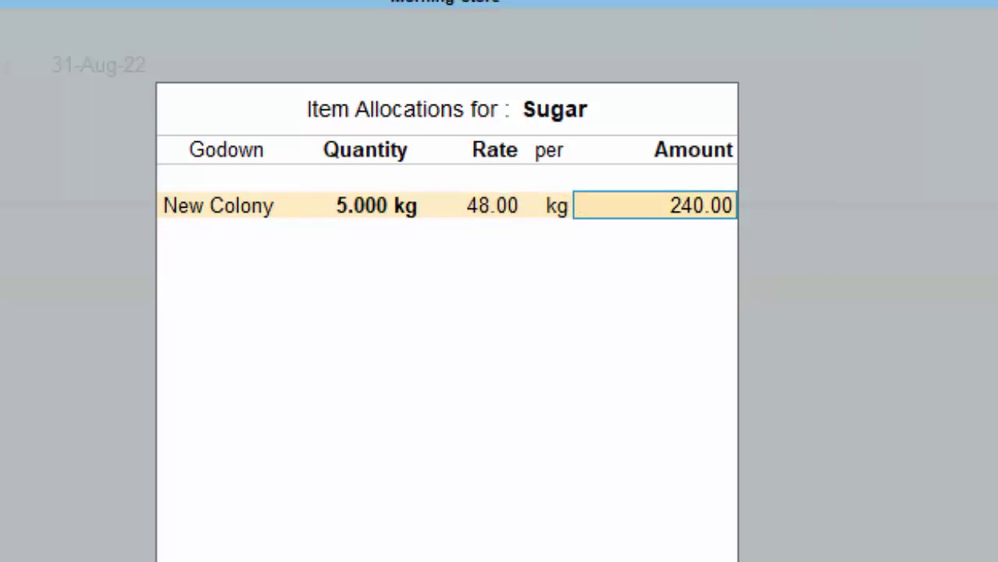
{"action": "key", "text": "Return"}
{"action": "key", "text": "Return"}
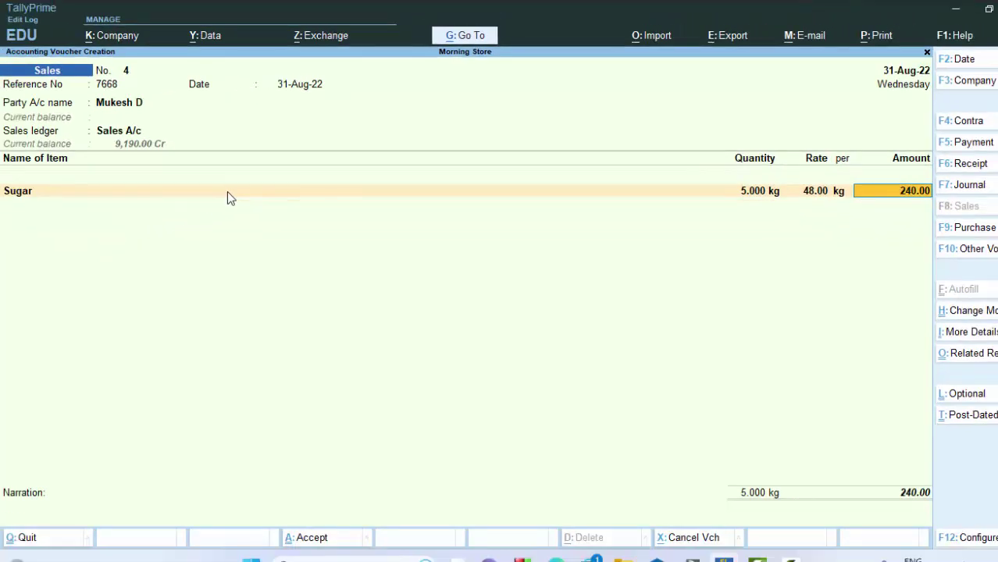
{"action": "key", "text": "Return"}
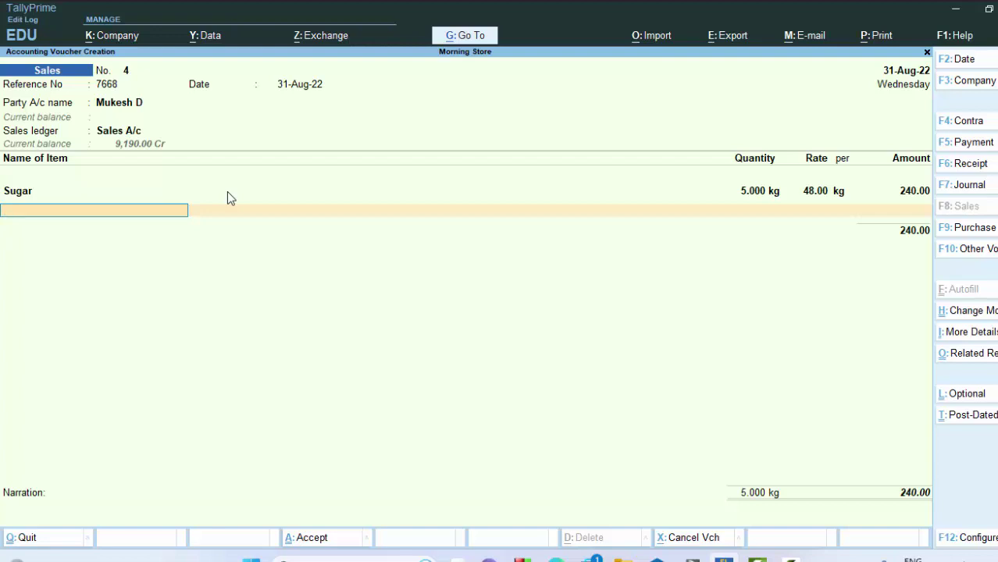
- End the item list and save the sales voucher without a narration
{"action": "key", "text": "Return"}
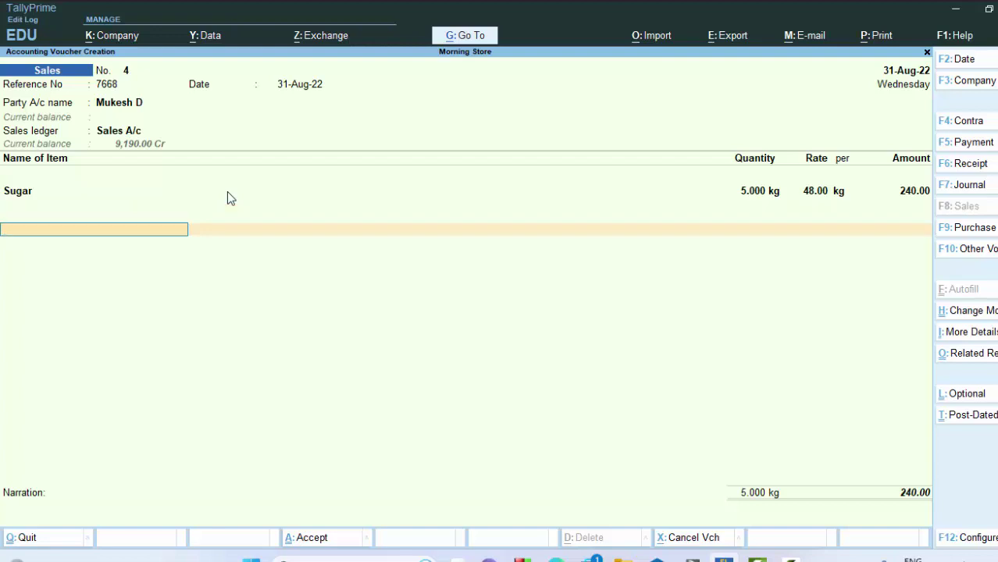
{"action": "key", "text": "Return"}
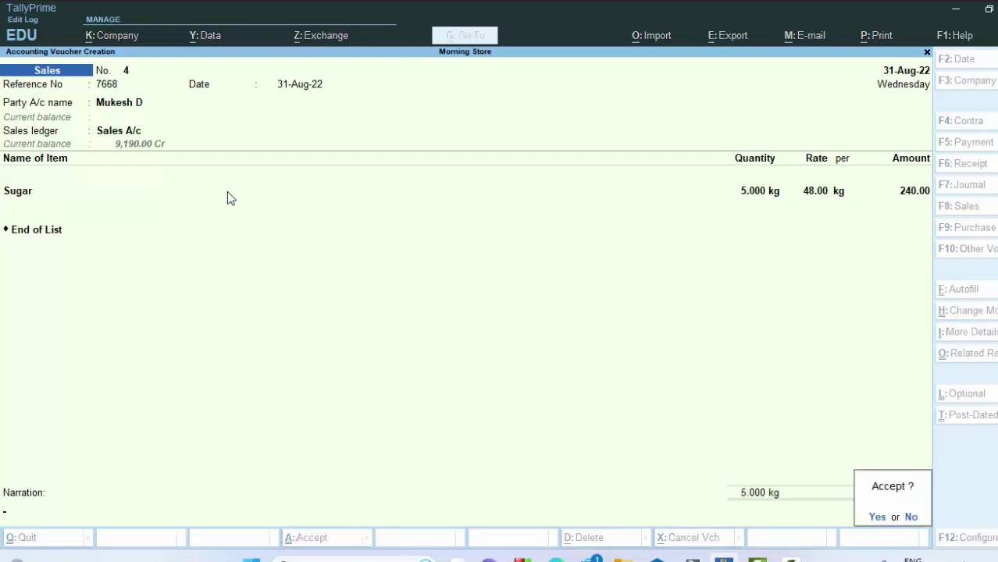
{"action": "key", "text": "Return"}
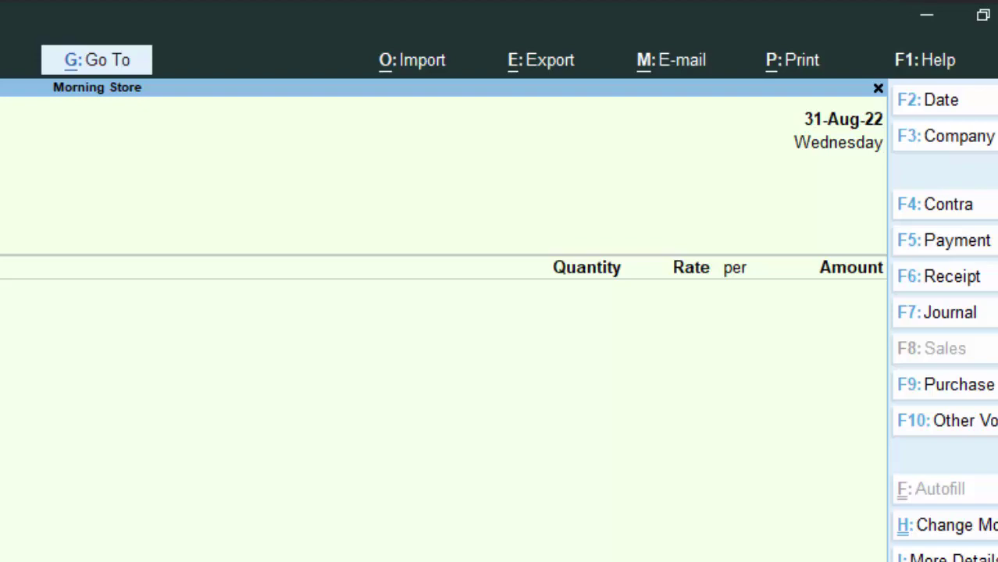
- Start a receipt voucher, keep the proposed voucher number and choose the new customer's ledger as the credit account
{"action": "left_click", "coordinate": [908, 283]}
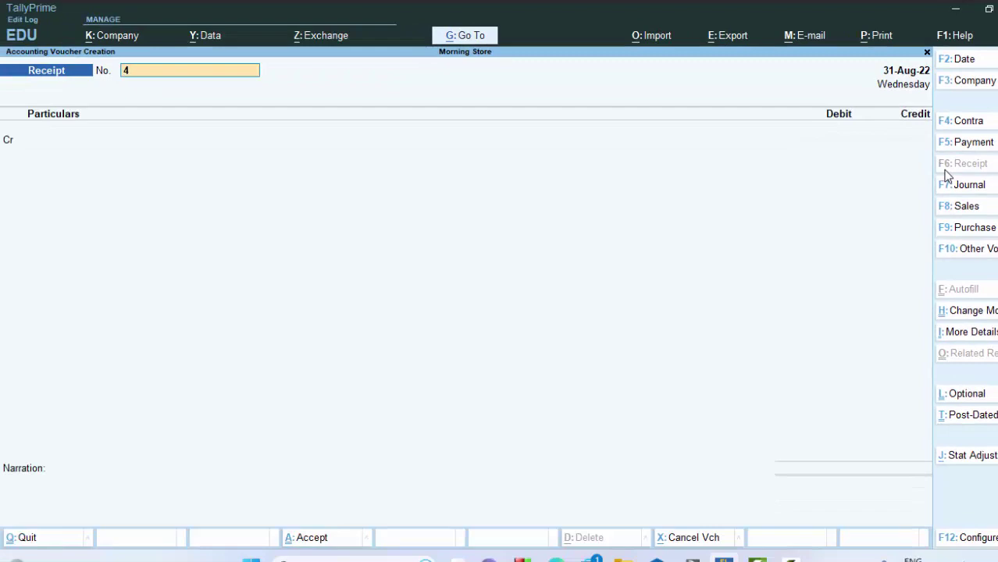
{"action": "key", "text": "Return"}
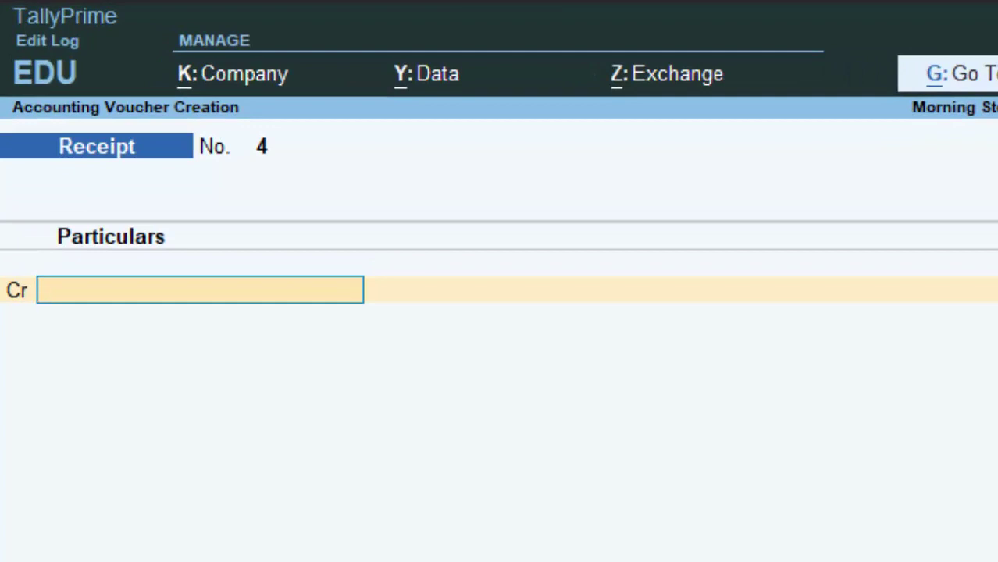
{"action": "type", "text": "M"}
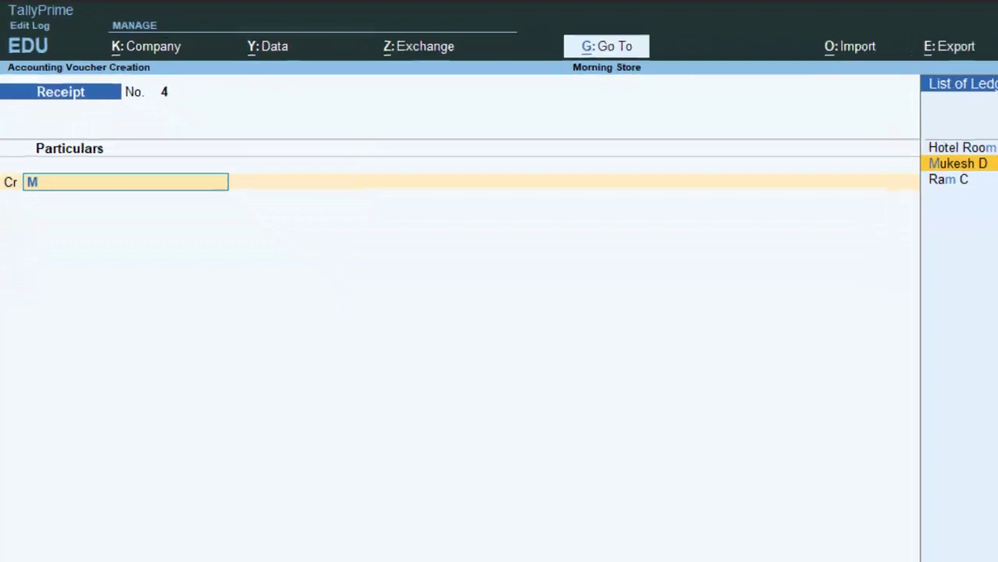
{"action": "key", "text": "Return"}
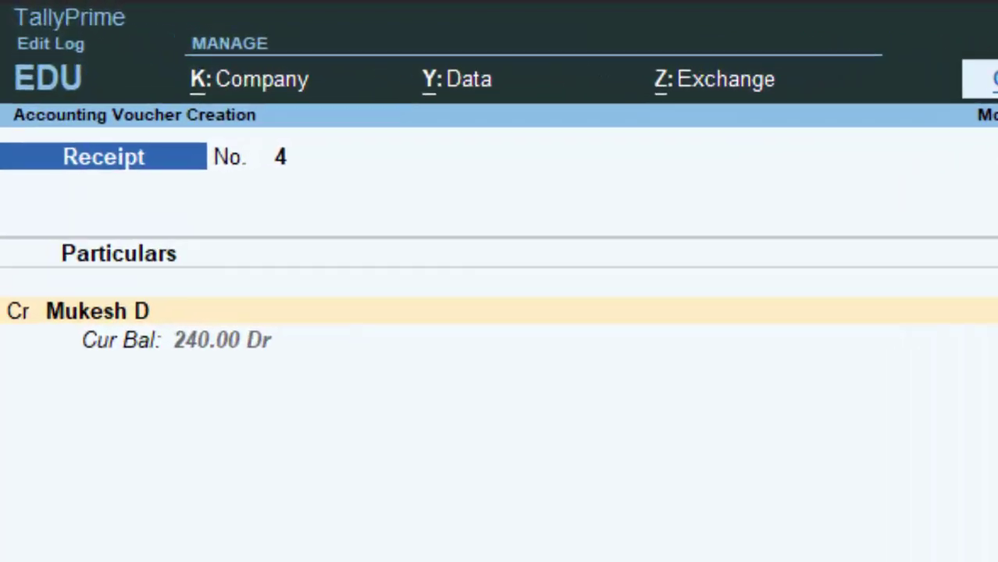
- Accept the customer's credit amount of 240.00 and allocate it in full as Agst Ref to bill 4
{"action": "key", "text": "Return"}
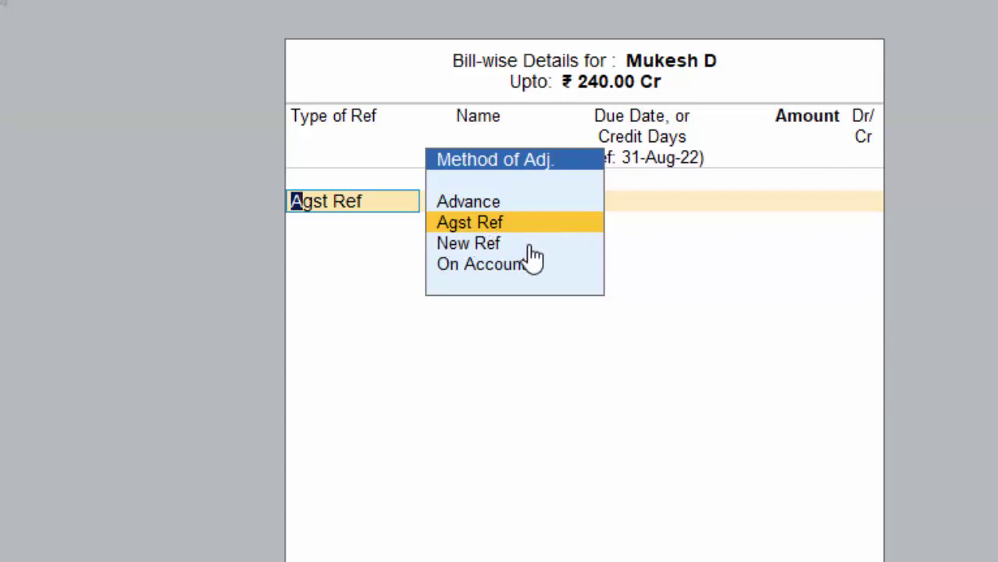
{"action": "key", "text": "Return"}
{"action": "key", "text": "Return"}
{"action": "key", "text": "Return"}
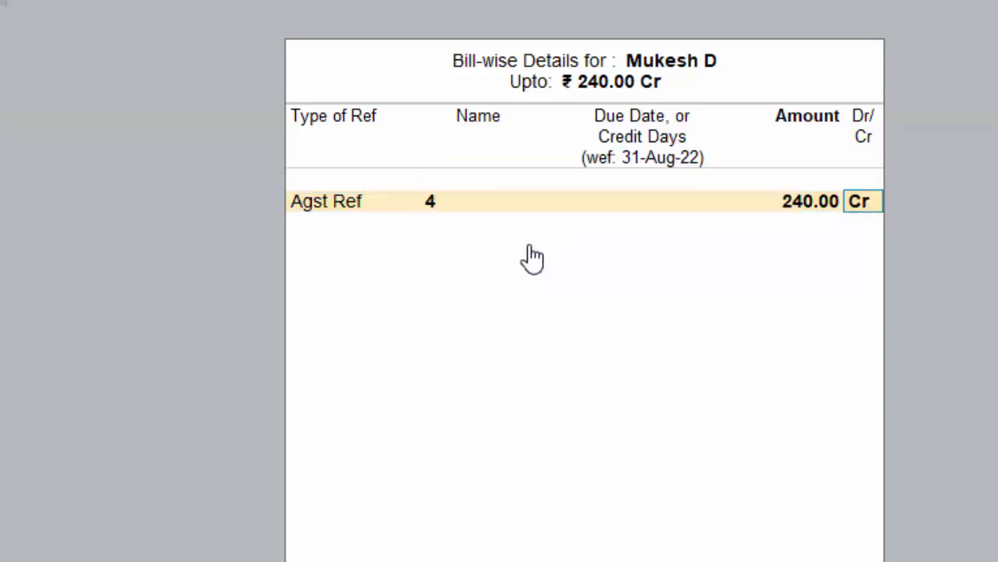
{"action": "key", "text": "Return"}
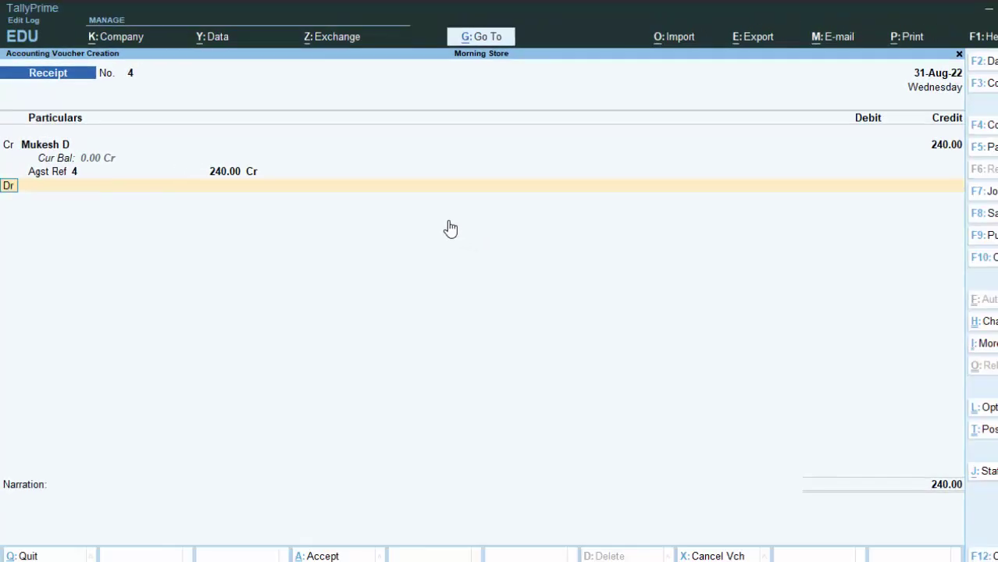
- Debit the Cash ledger with 240.00 and save the receipt voucher without a narration
{"action": "key", "text": "Return"}
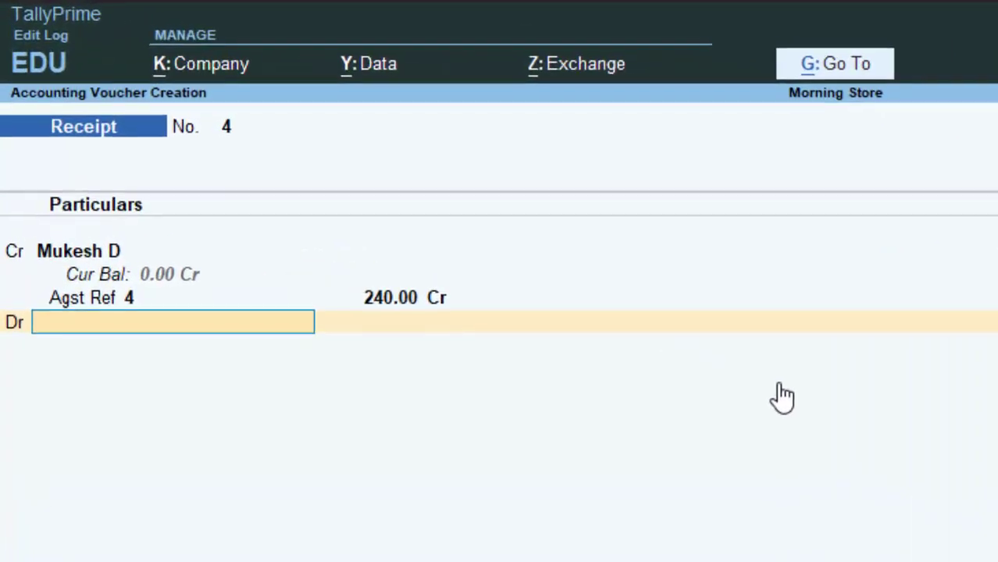
{"action": "type", "text": "cash"}
{"action": "key", "text": "Return"}
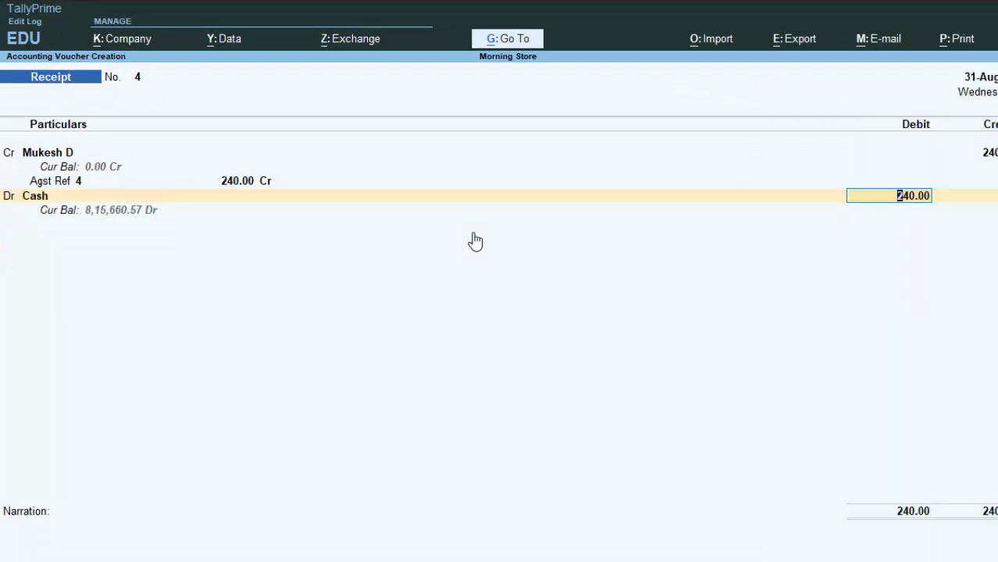
{"action": "key", "text": "Return"}
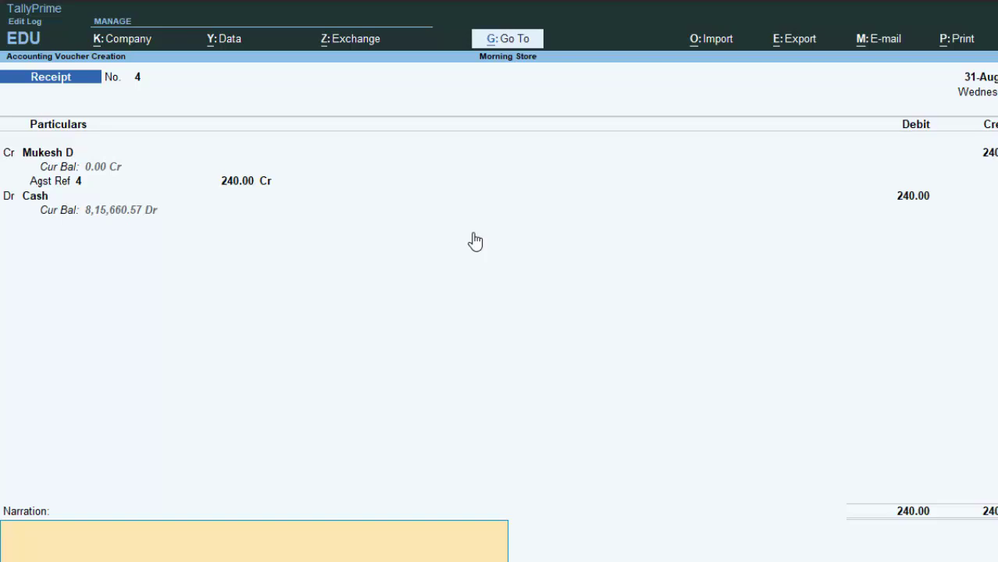
{"action": "key", "text": "Return"}
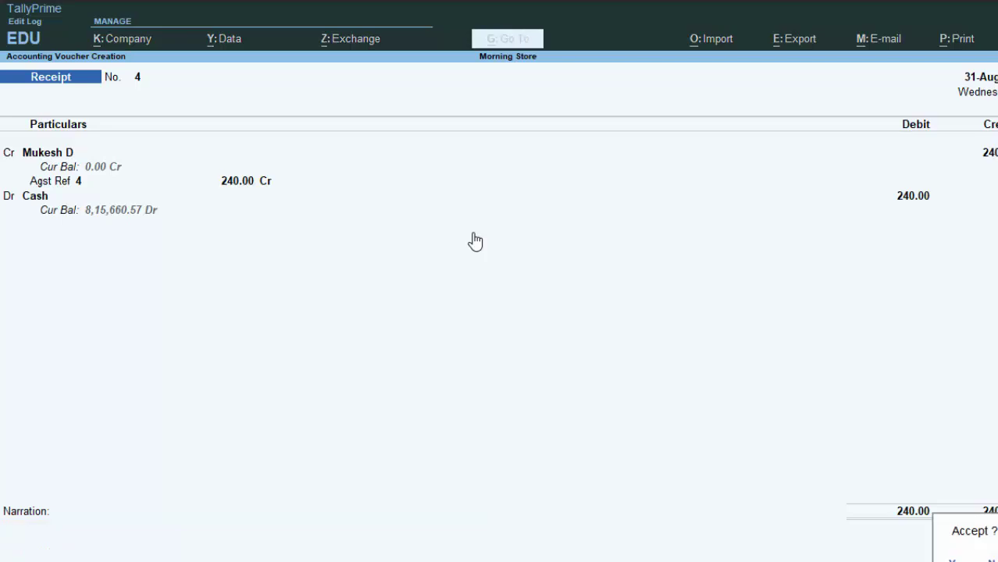
{"action": "key", "text": "Return"}
{"action": "key", "text": "Return"}
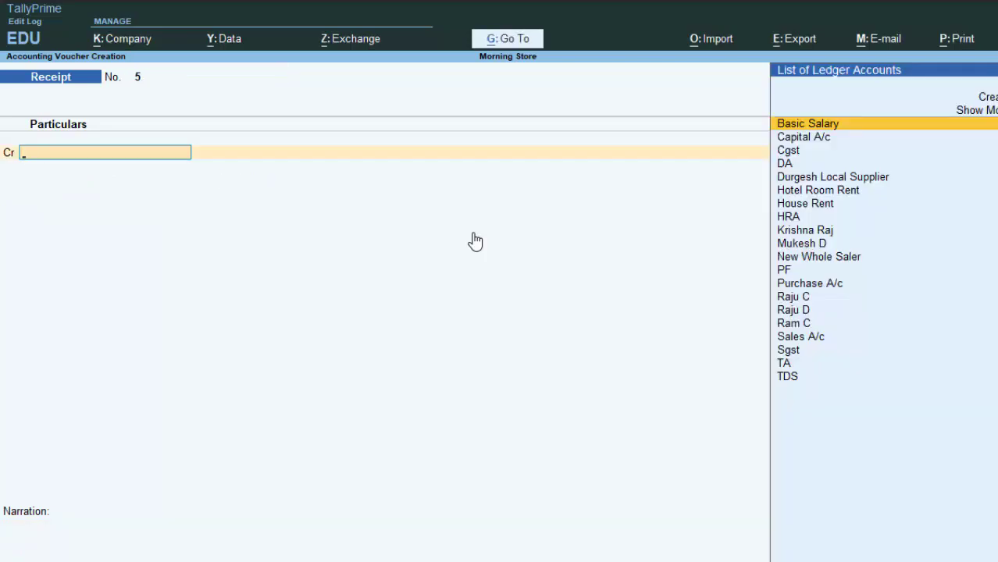
- Select the same customer's ledger as the credit account in the next receipt voucher to check its current balance
{"action": "type", "text": "M"}
{"action": "key", "text": "Return"}
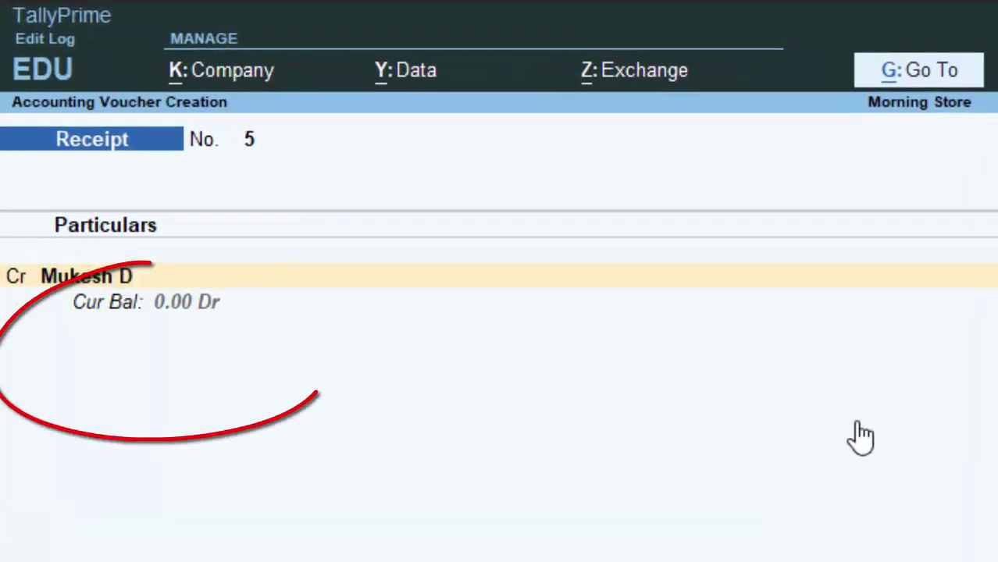